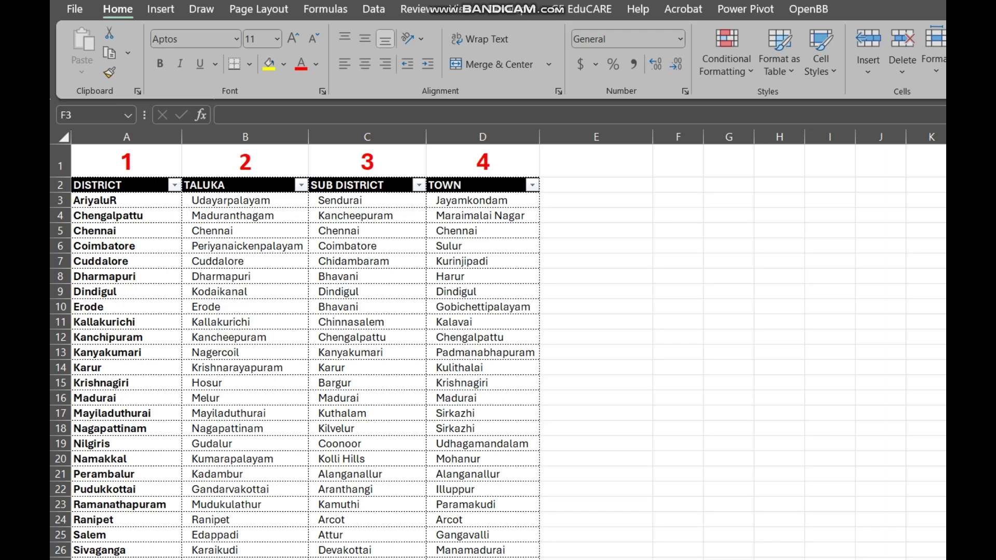
Enter the heading LIST in cell F3
left_click(678, 199)
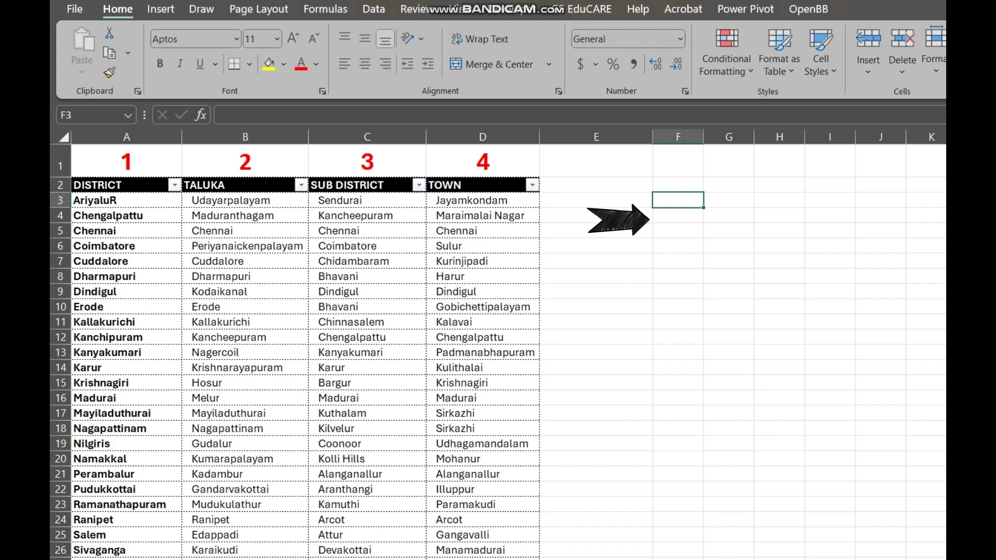
key("F2")
type("LI")
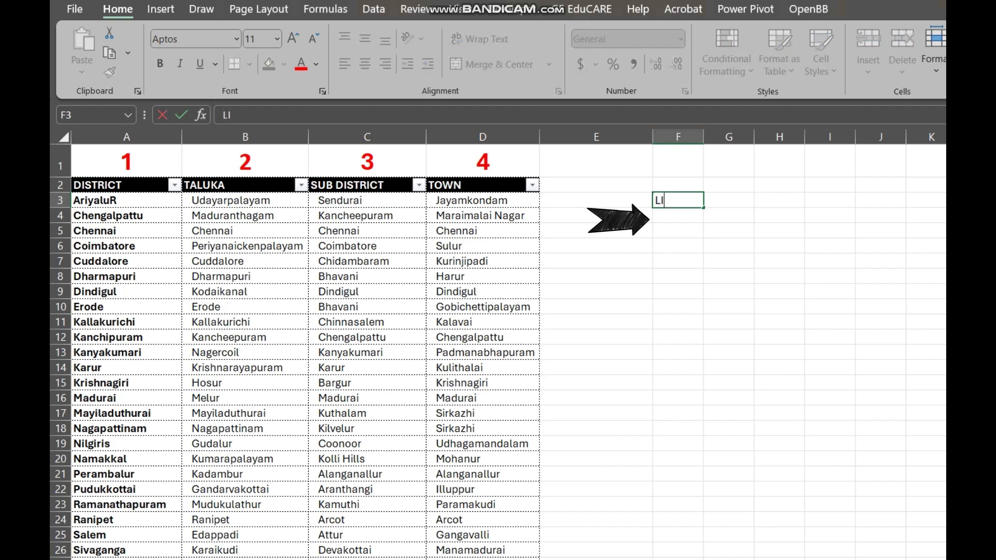
type("S")
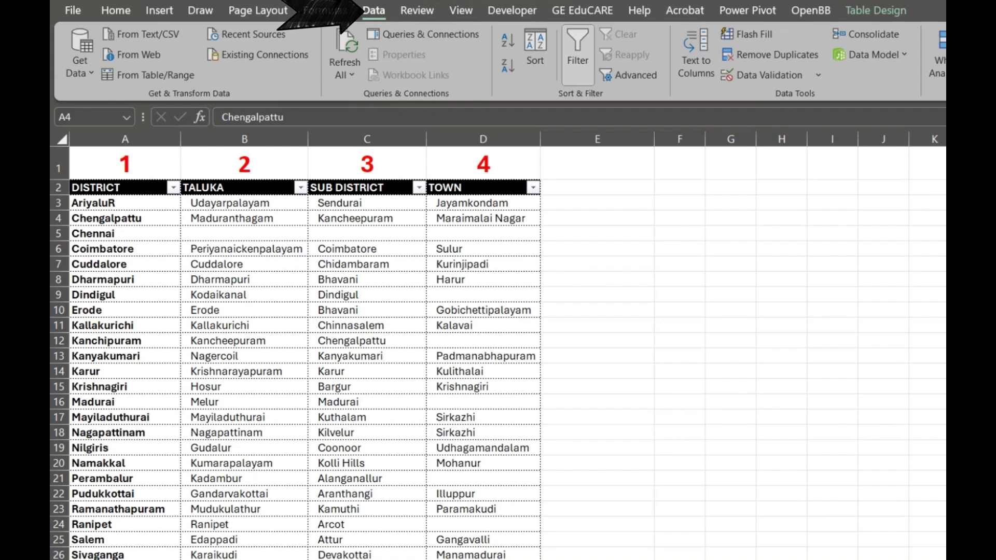
Apply a List data validation to cell A4 using the district names in =$A$3:$A$29 as the source
left_click(125, 218)
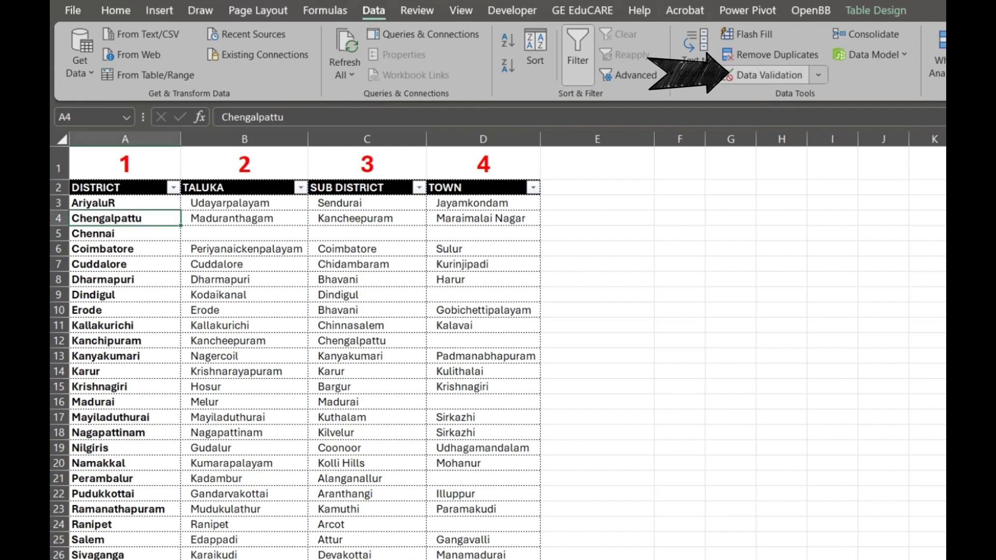
left_click(817, 74)
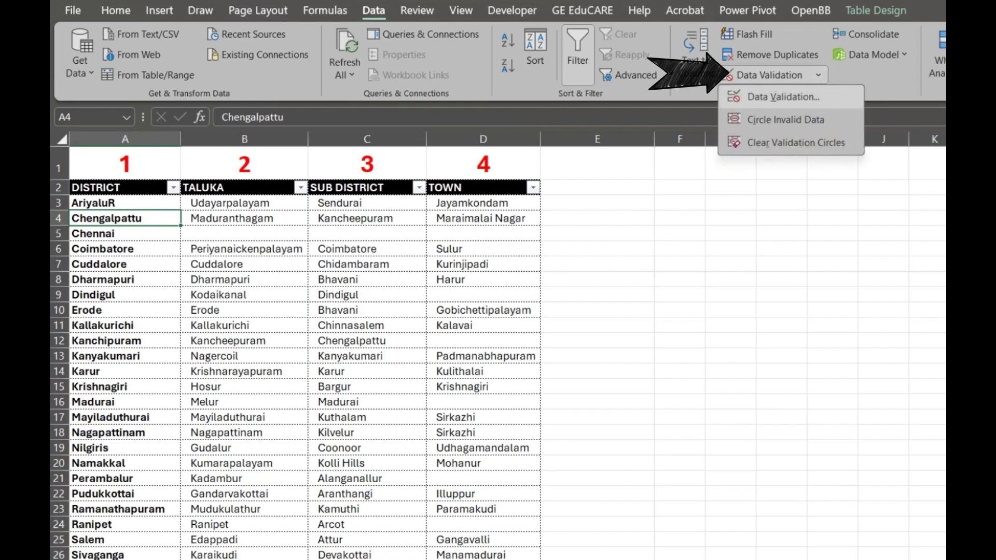
left_click(784, 96)
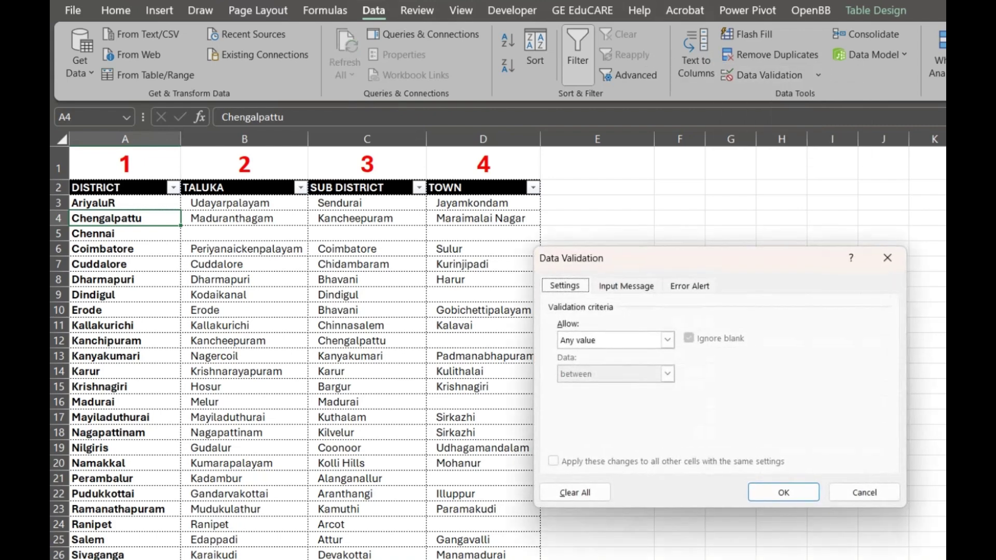
left_click_drag(726, 266, 703, 223)
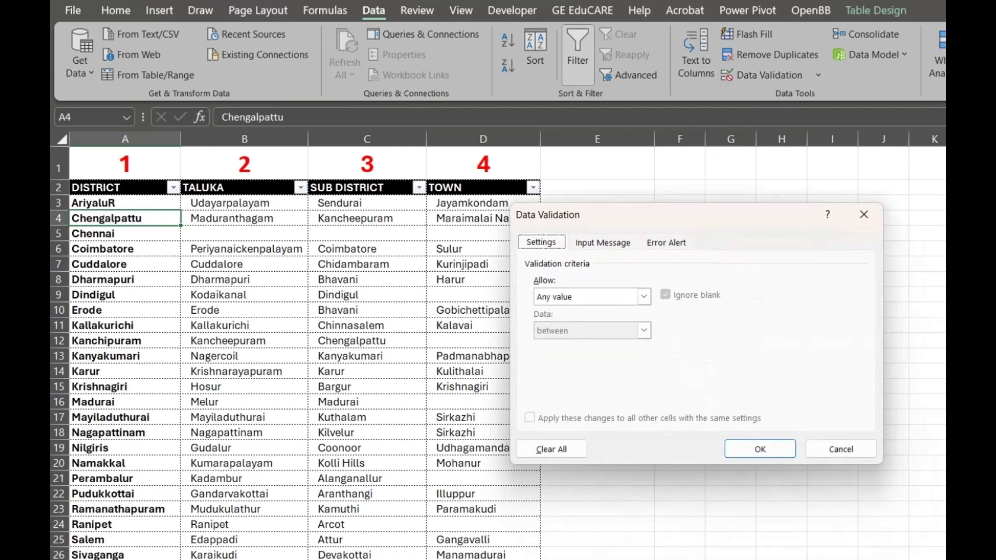
left_click(643, 296)
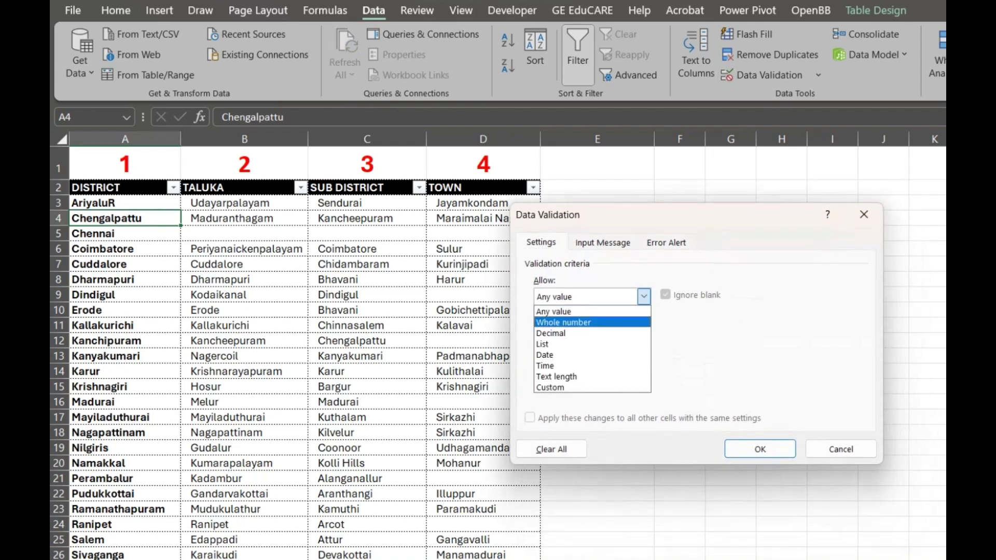
key("Return")
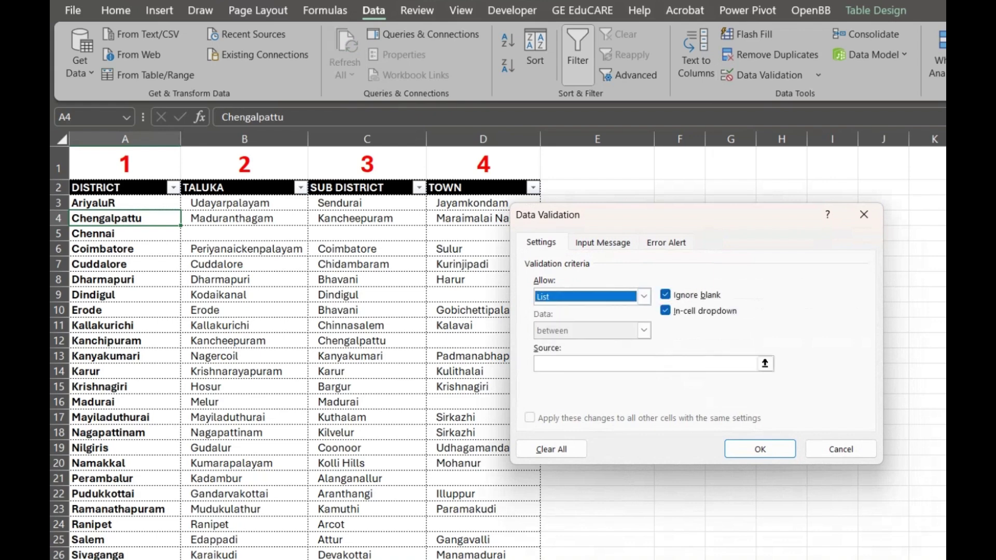
left_click(645, 363)
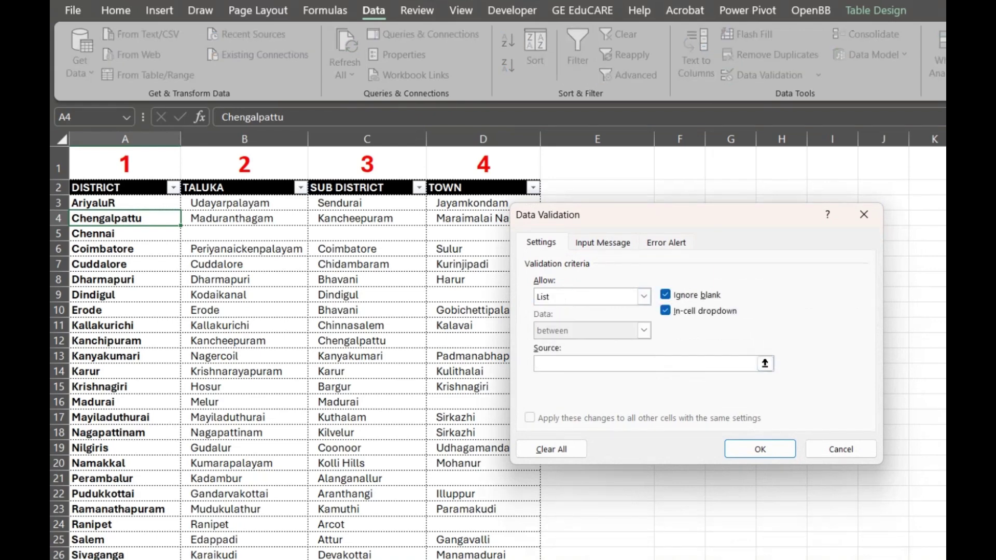
mouse_move(80, 203)
left_mouse_down()
mouse_move(197, 299)
mouse_move(194, 446)
mouse_move(307, 514)
mouse_move(309, 549)
mouse_move(179, 549)
left_mouse_up()
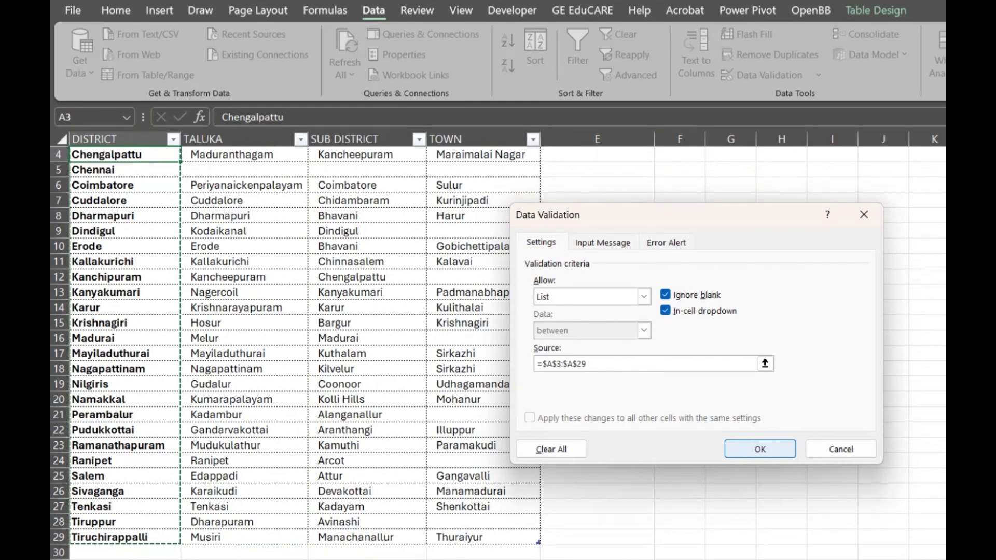
key("Return")
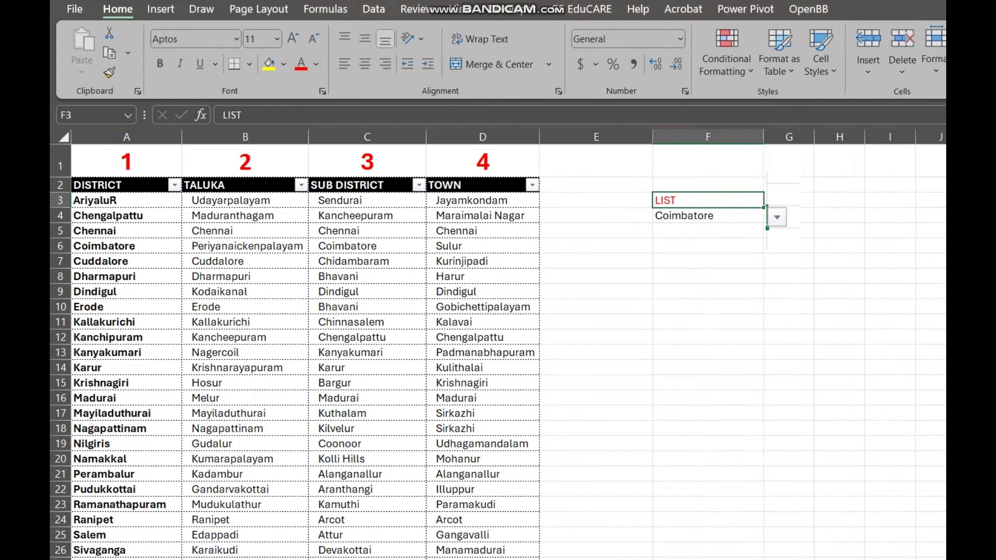
Enter the heading VLOOKUP in cell F6
left_click(707, 246)
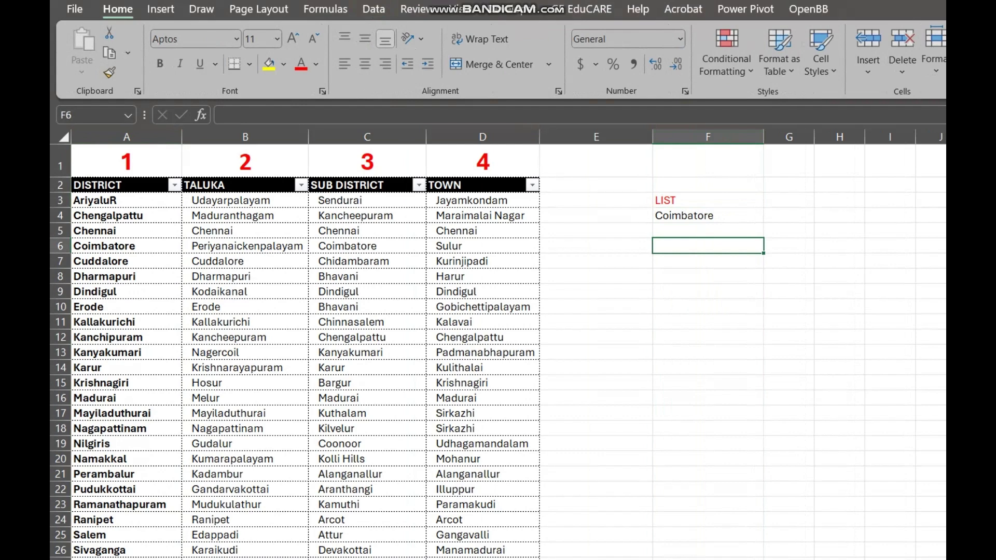
type("VLO")
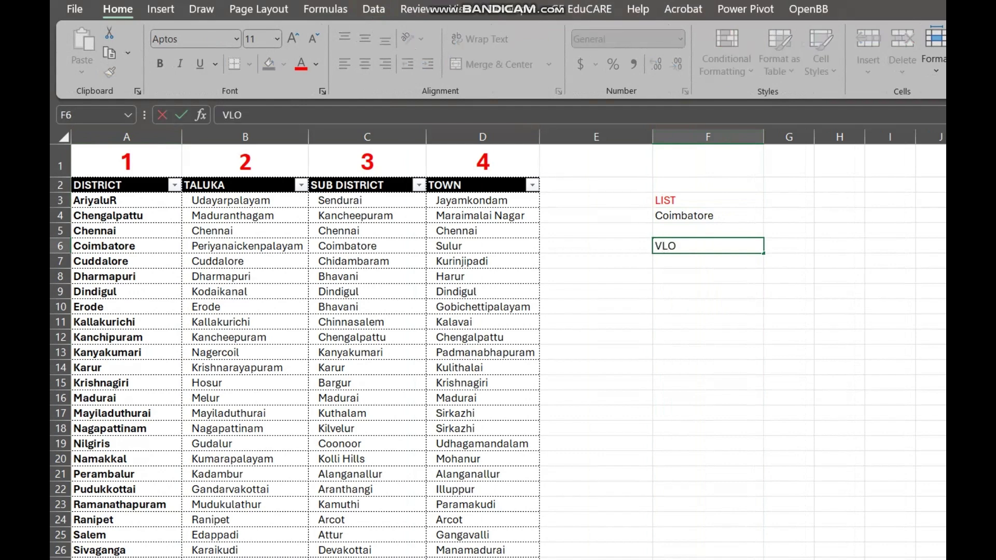
type("OKUP")
key("Return")
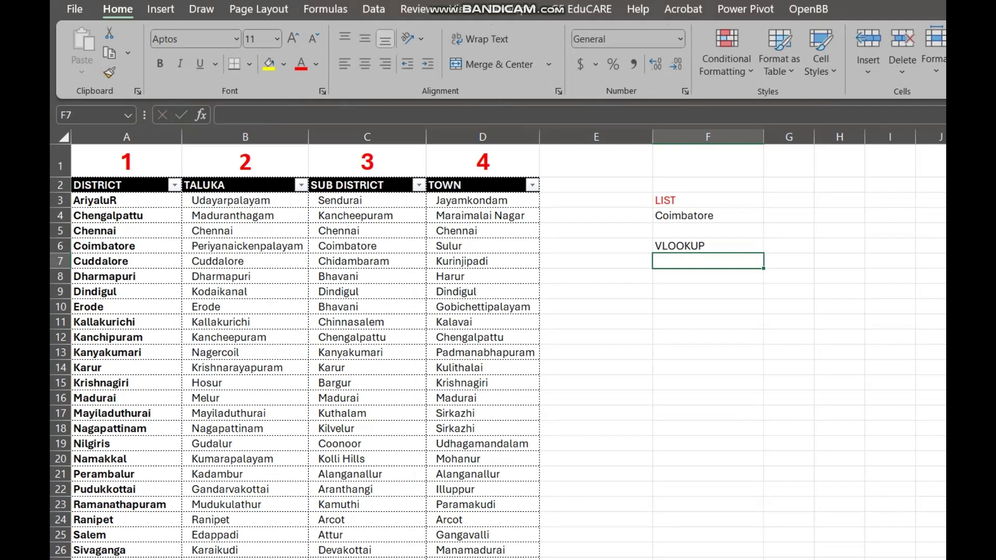
Enter the formula =VLOOKUP(F4,A3:D29,2,FALSE) in cell F7 to look up the selected district's taluka
type("=")
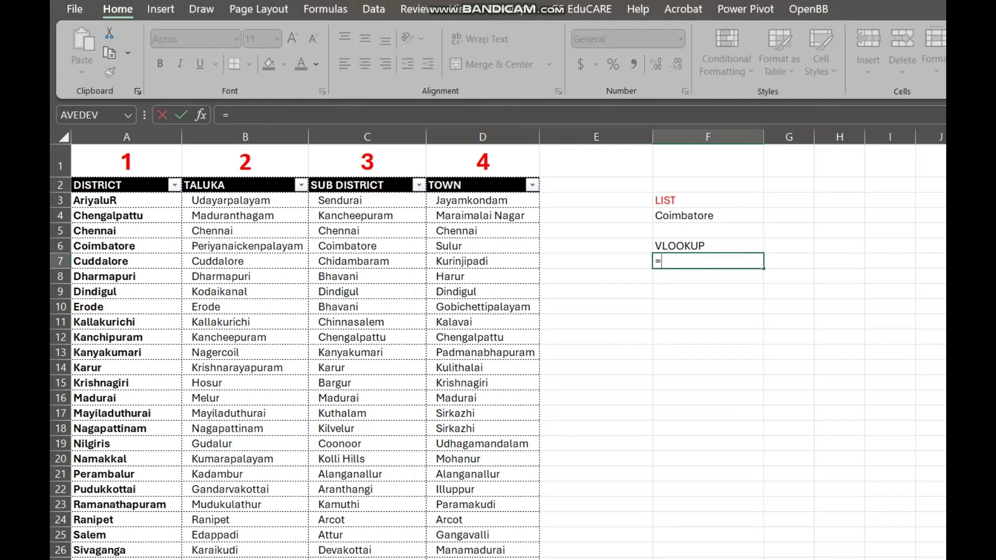
type("VLOOKUP")
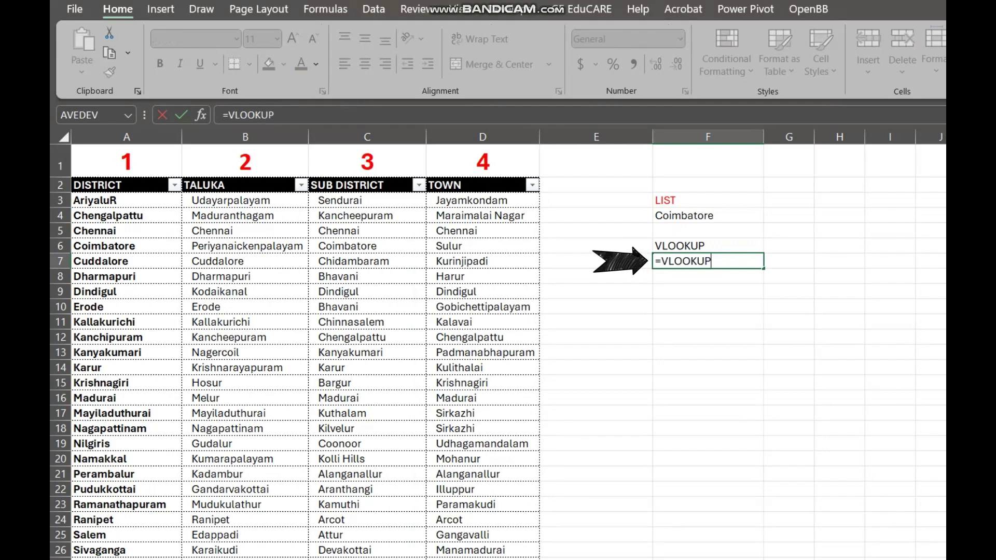
type("(")
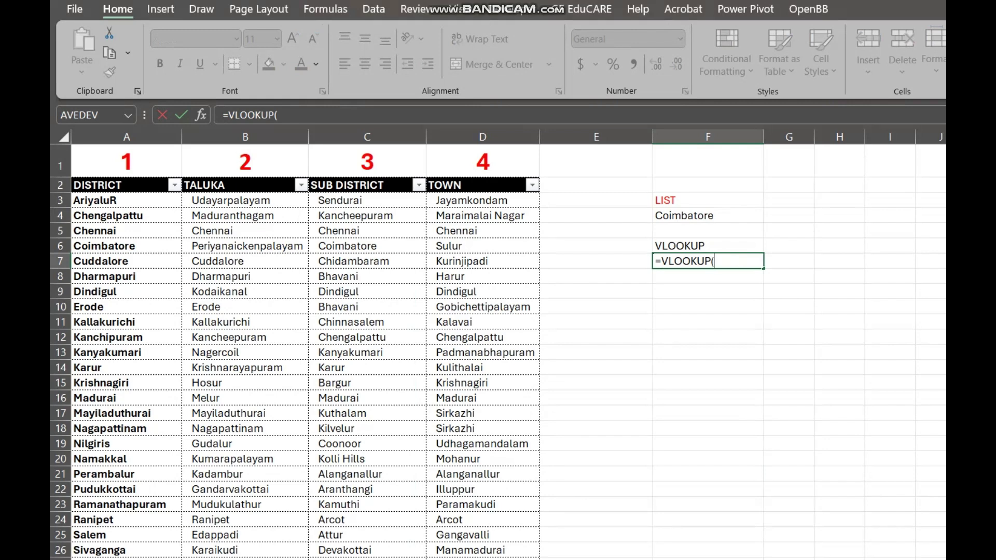
left_click(708, 215)
type(",")
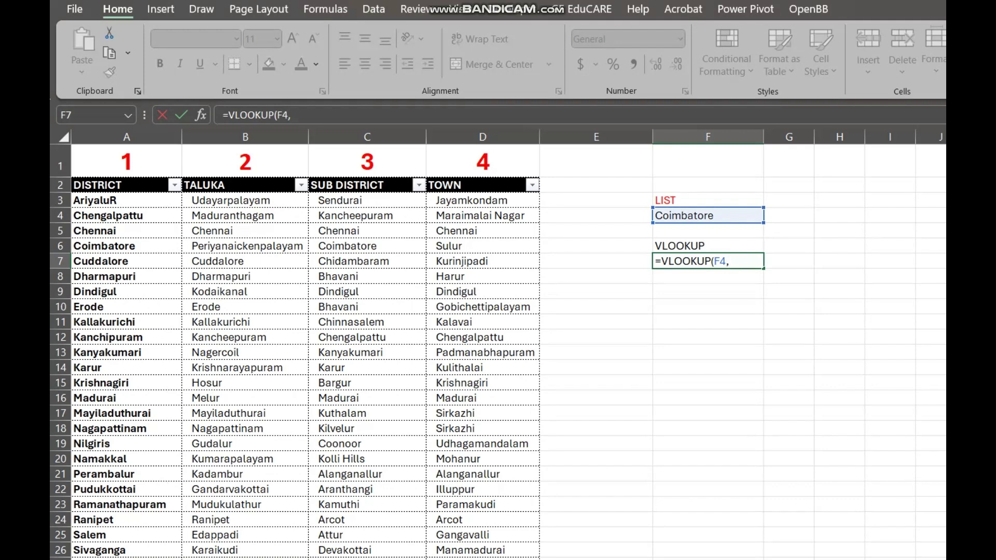
left_click_drag(125, 200, 483, 532)
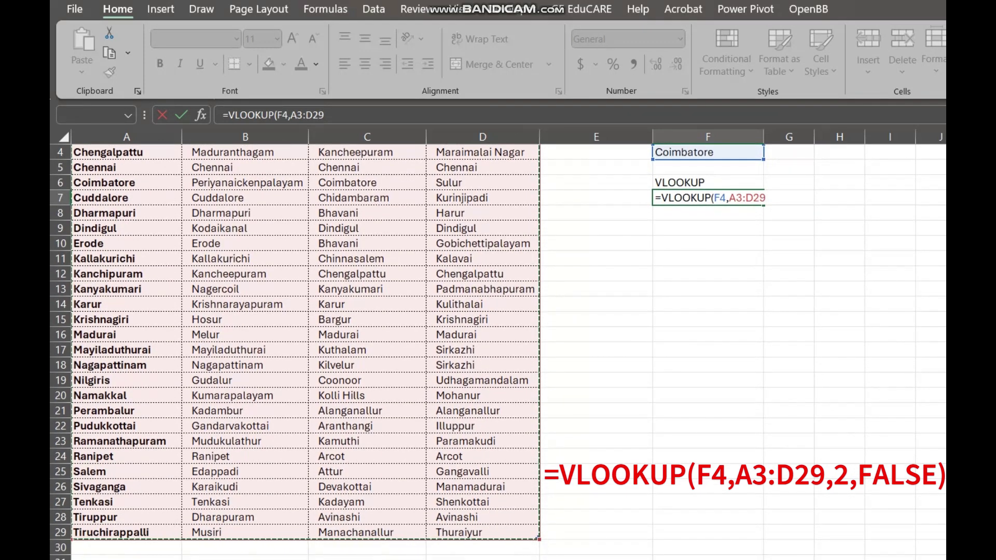
scroll(498, 352, "up", 1)
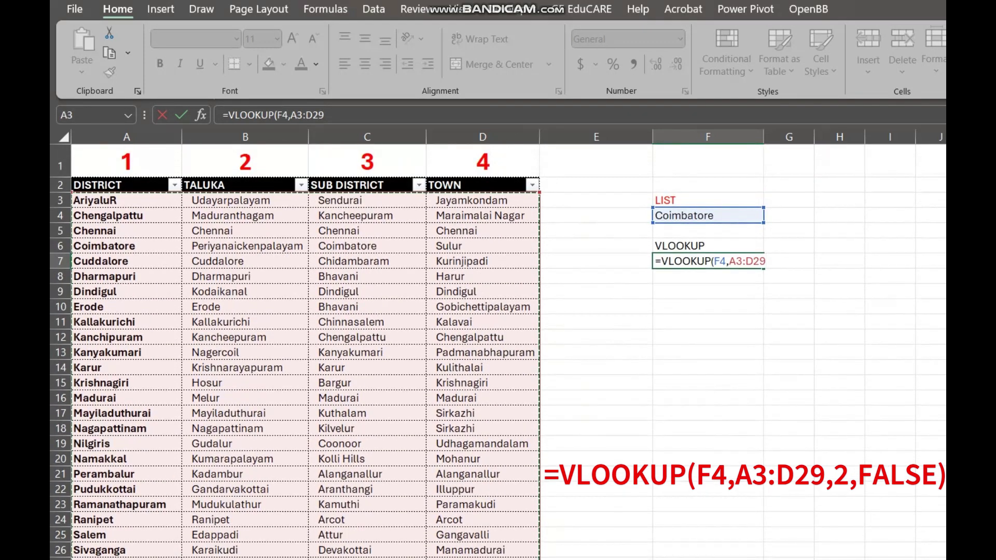
type(",")
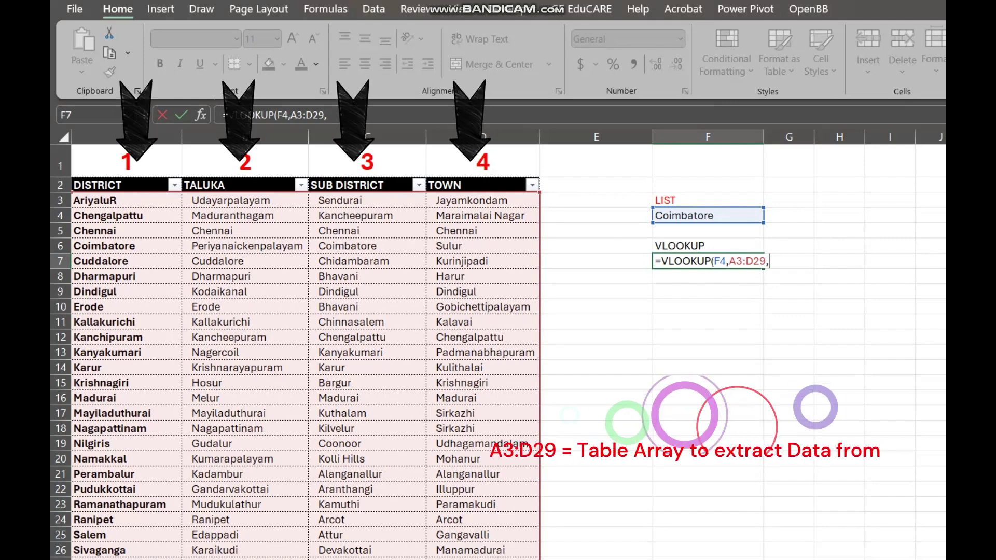
type("2,F")
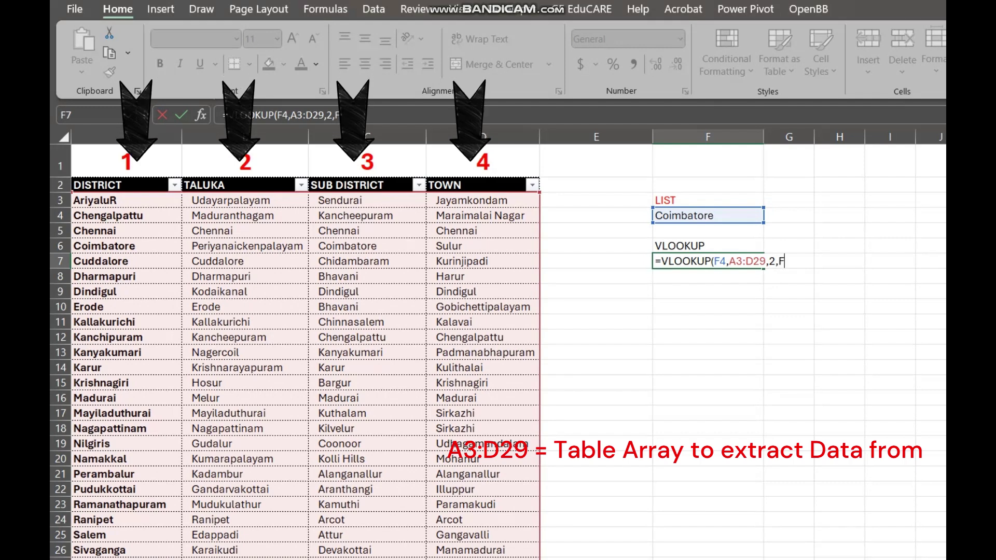
type("ALSE)")
key("Return")
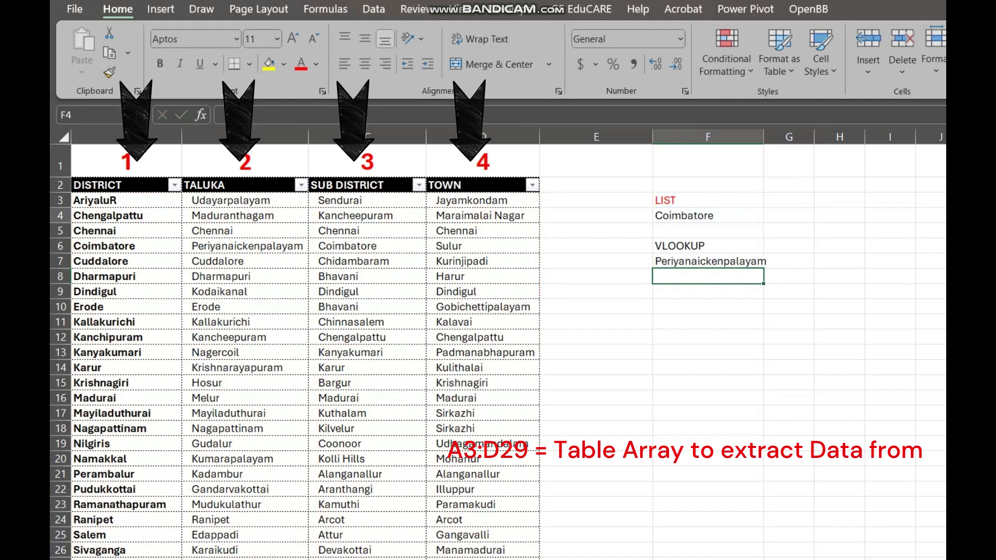
Highlight the Coimbatore row, A6:D6, with yellow fill
left_click(707, 215)
left_click(127, 246)
left_click_drag(127, 246, 482, 246)
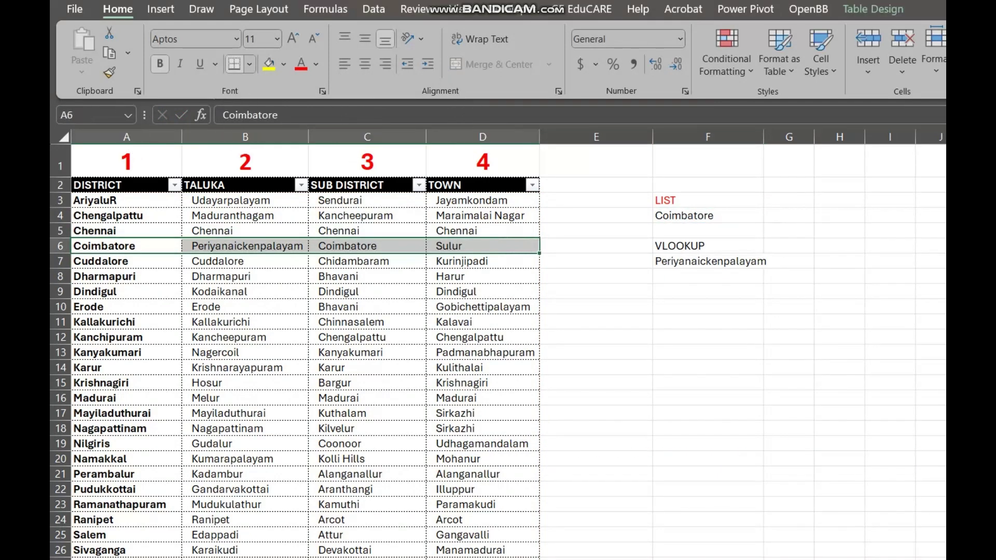
left_click(269, 63)
left_click(596, 337)
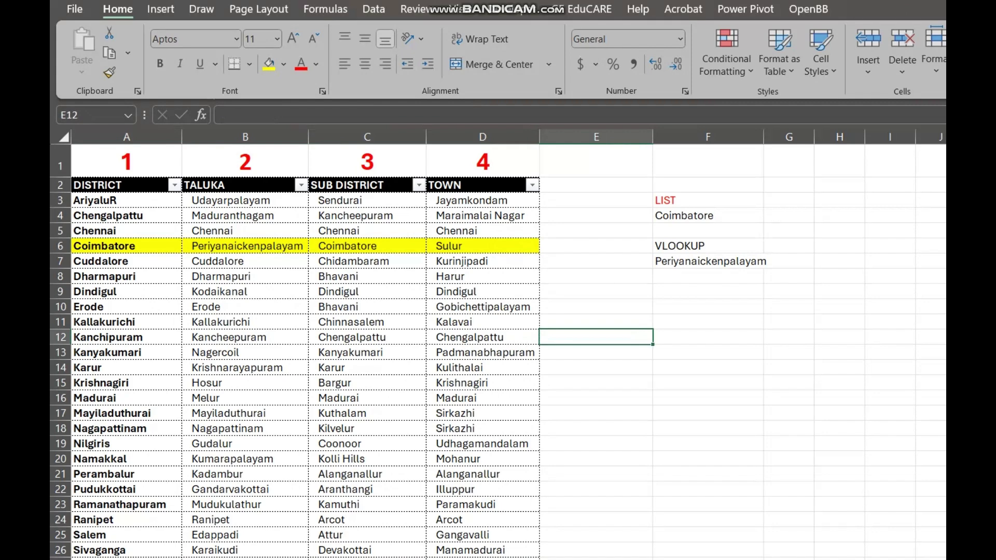
Compare the lookup in F7 with the taluka in B6, and set the formula's column index to 3
left_click(707, 216)
left_click(707, 261)
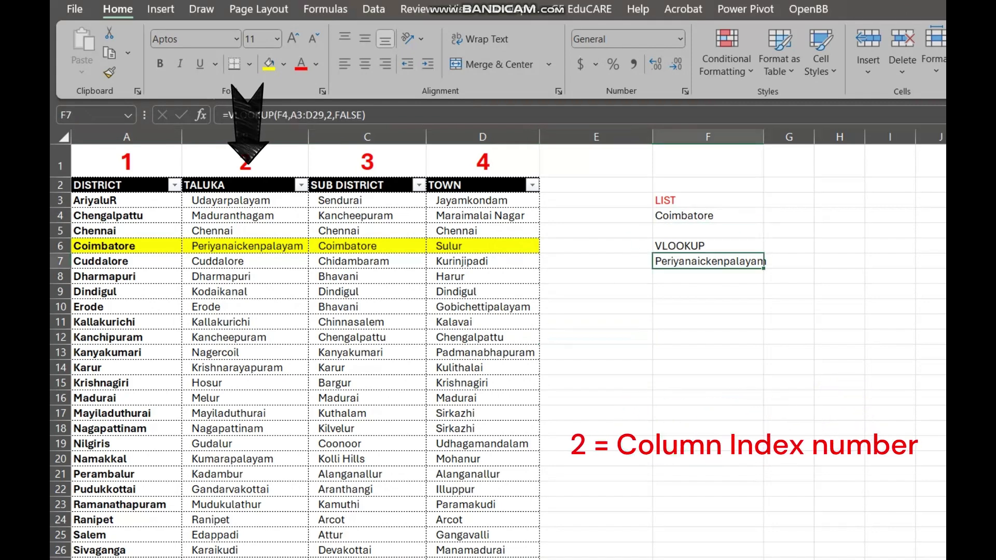
left_click(245, 246)
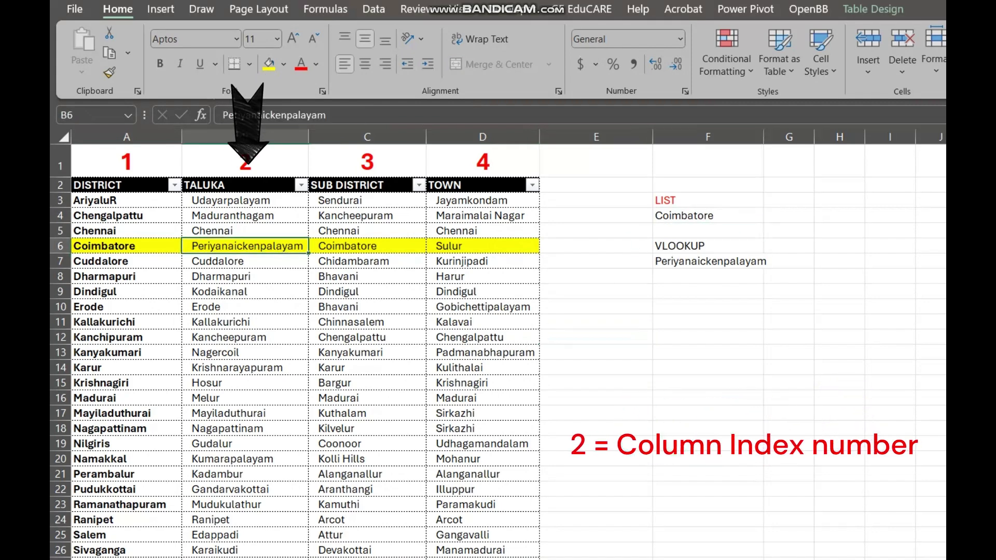
left_click(705, 261)
double_click(705, 261)
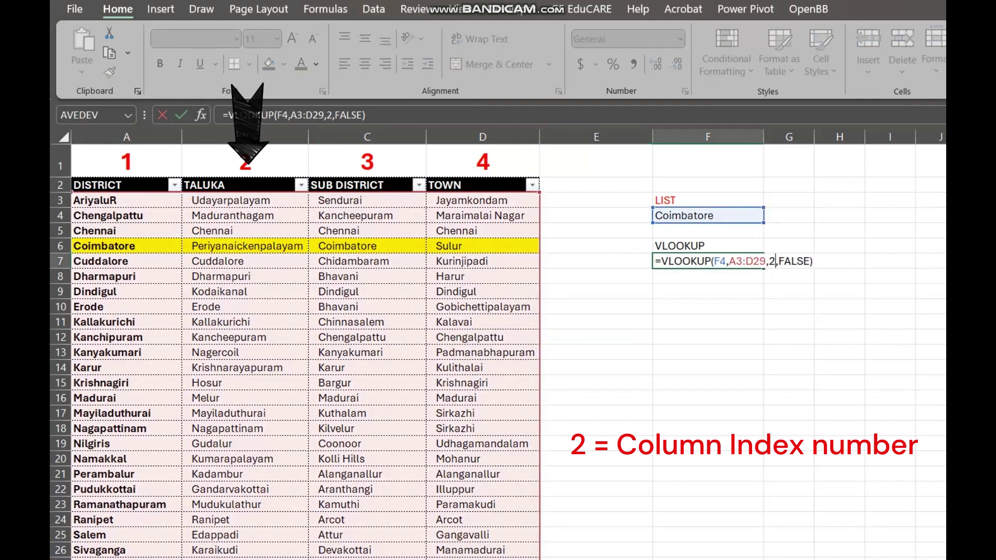
key("Return")
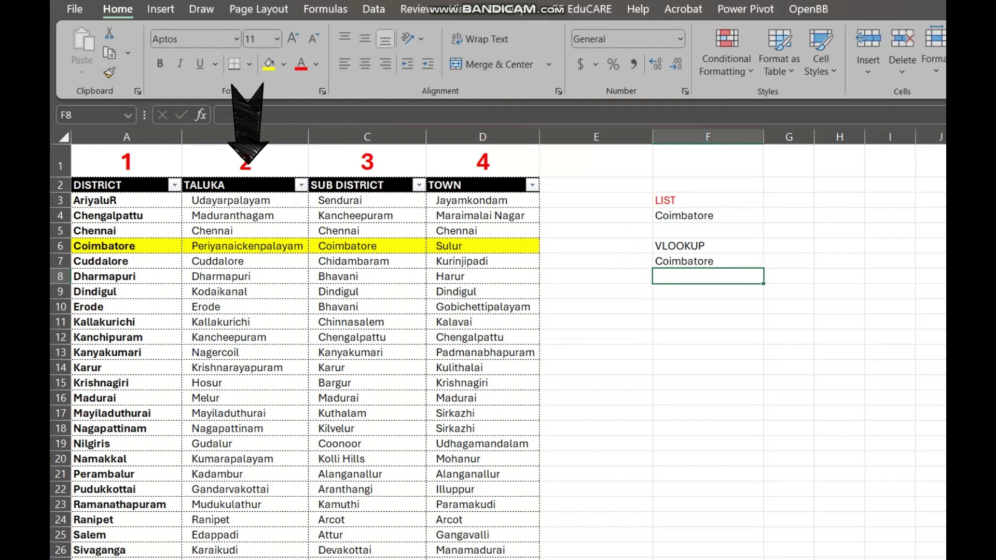
Set the column index of the VLOOKUP formula in F7 to 4 and compare its result with the town in D6
left_click(367, 246)
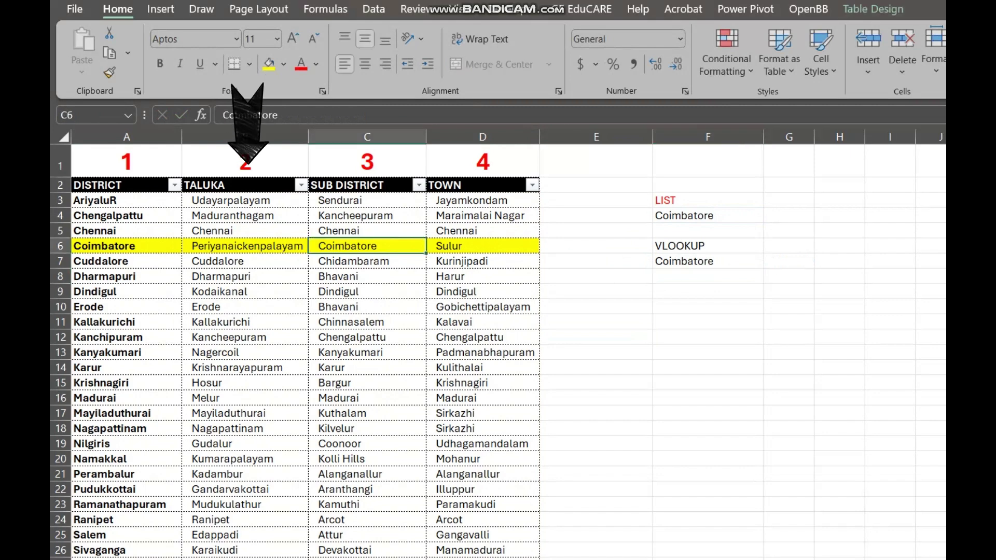
left_click(708, 261)
double_click(714, 261)
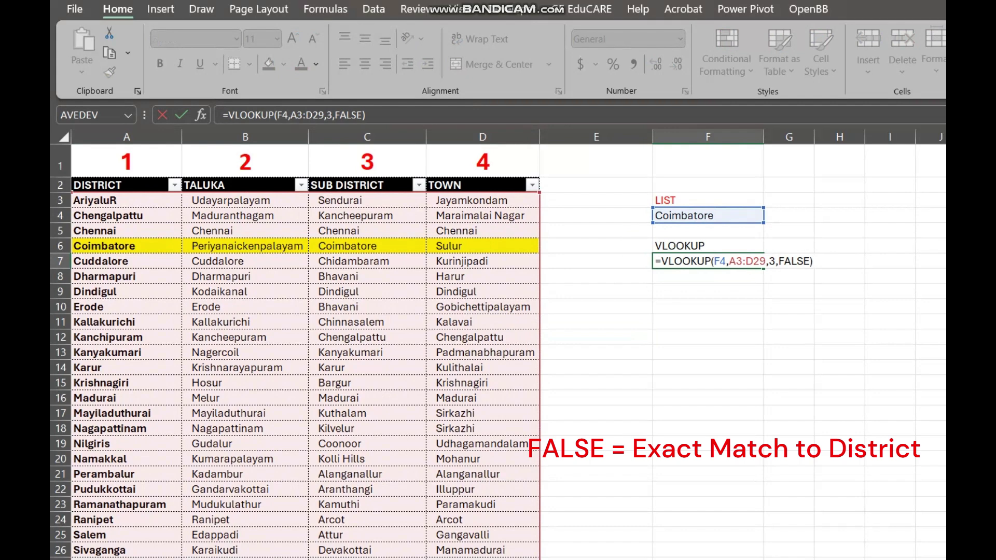
key("BackSpace")
type("4")
key("Return")
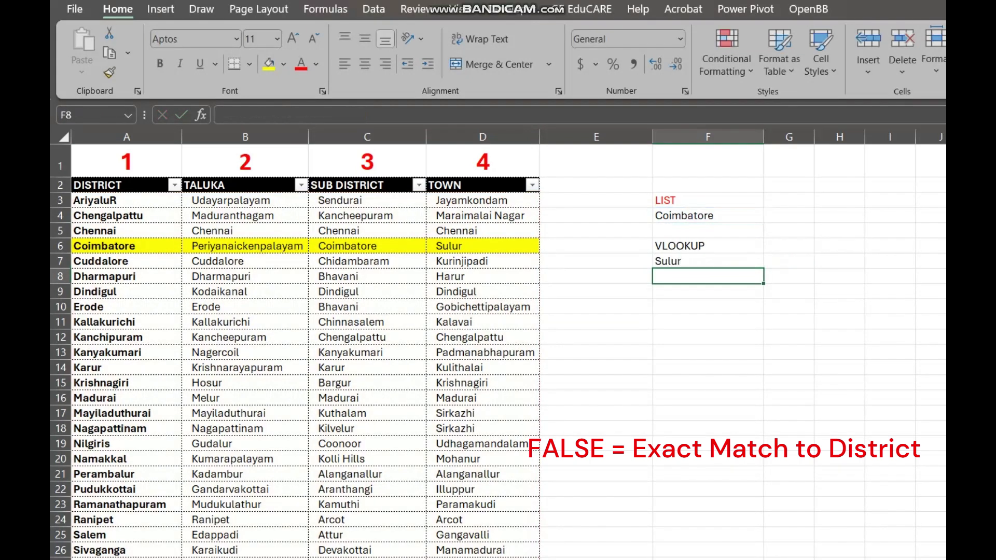
left_click(483, 246)
left_click(708, 261)
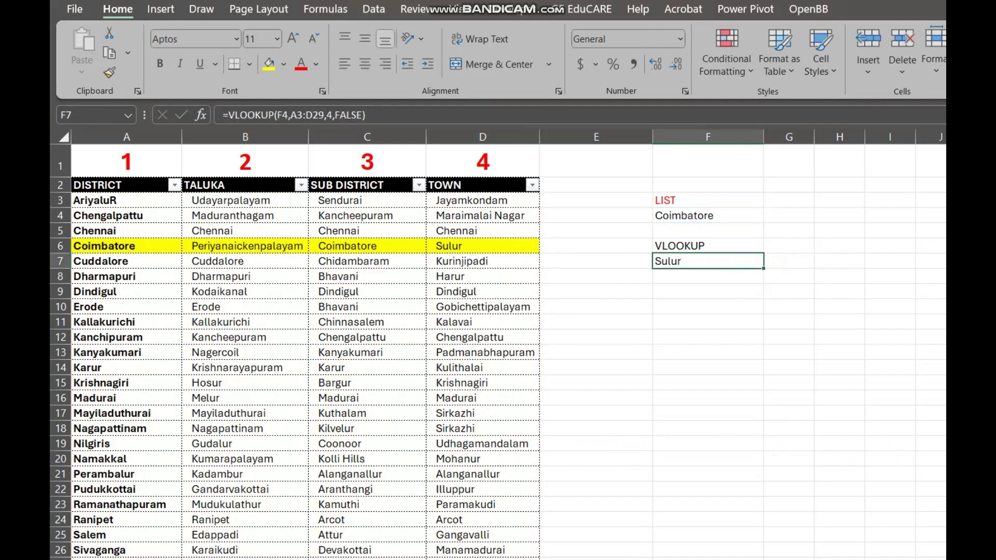
Copy the red formatting of the LIST heading in F3 to the VLOOKUP heading in F6
left_click(708, 200)
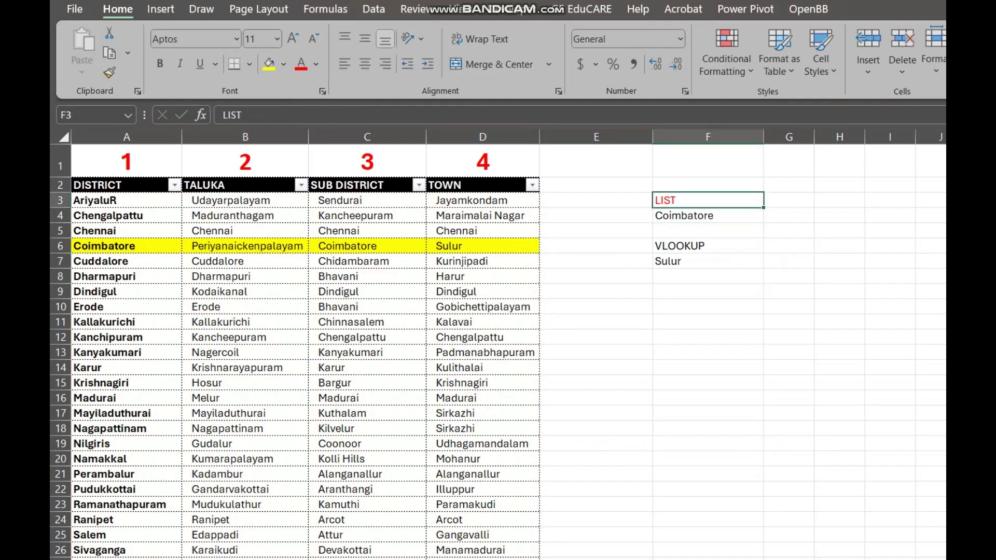
left_click(109, 72)
left_click(708, 246)
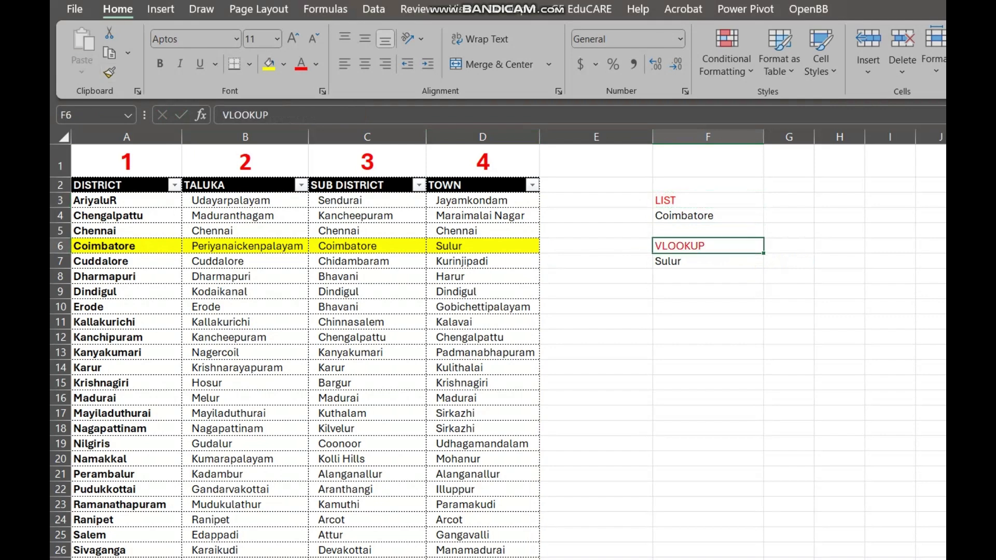
left_click(708, 307)
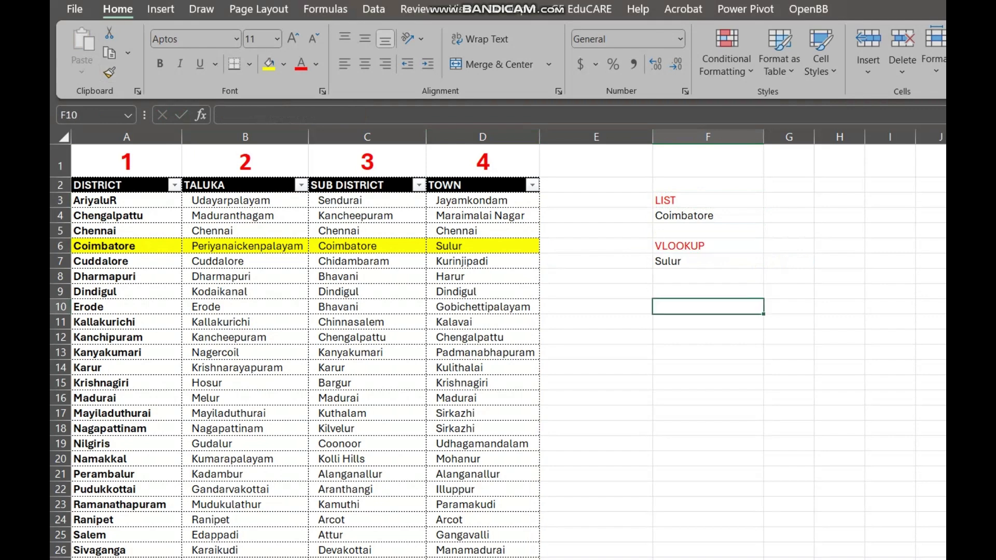